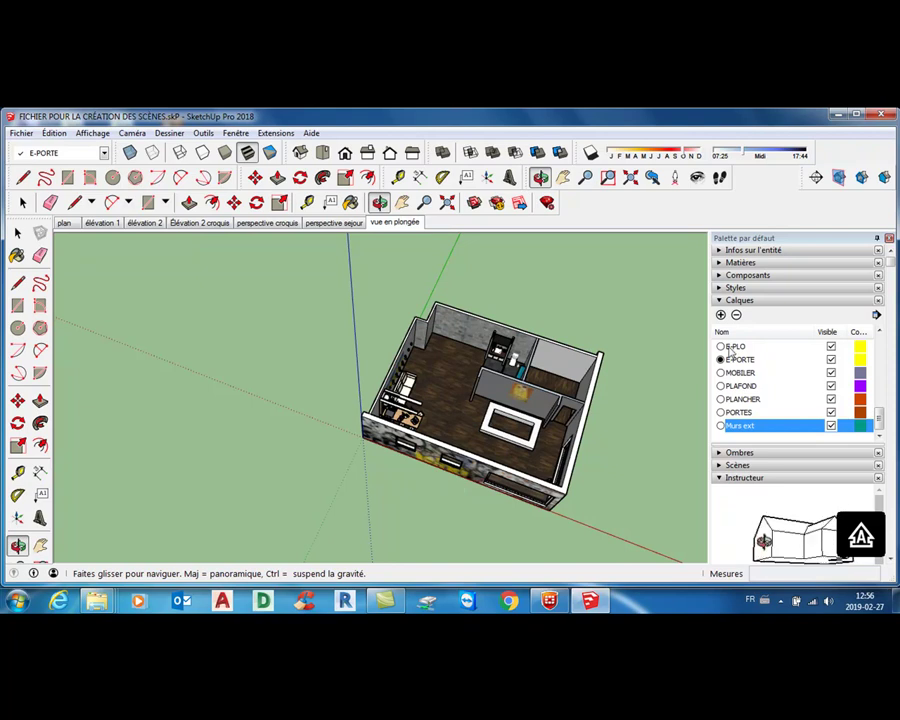
Step: Import the AutoCAD drawing PLAN.dwg from the desktop into the model
left_click(22, 134)
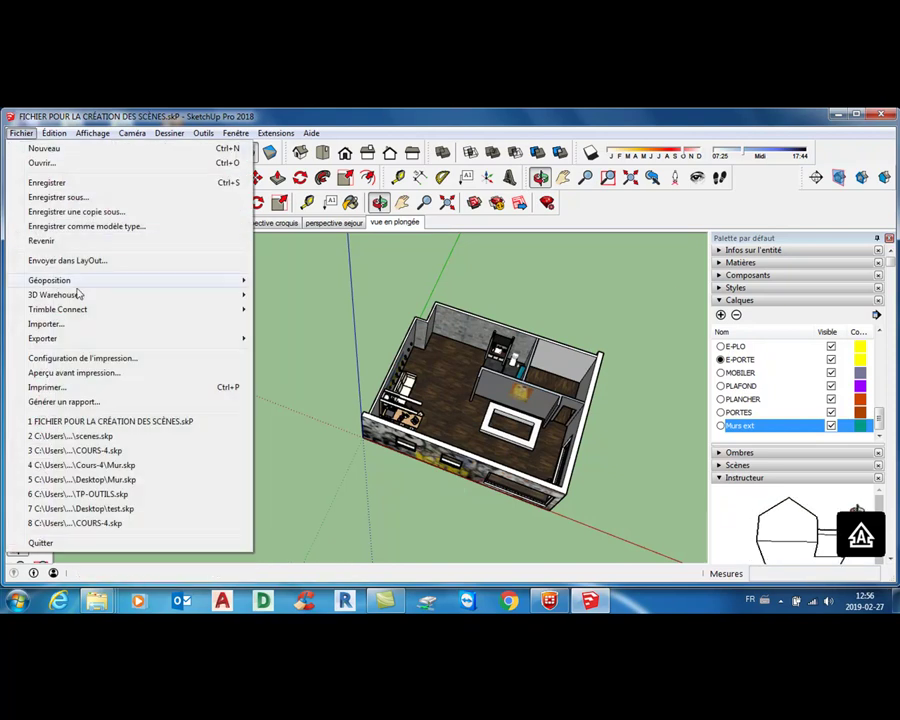
left_click(60, 321)
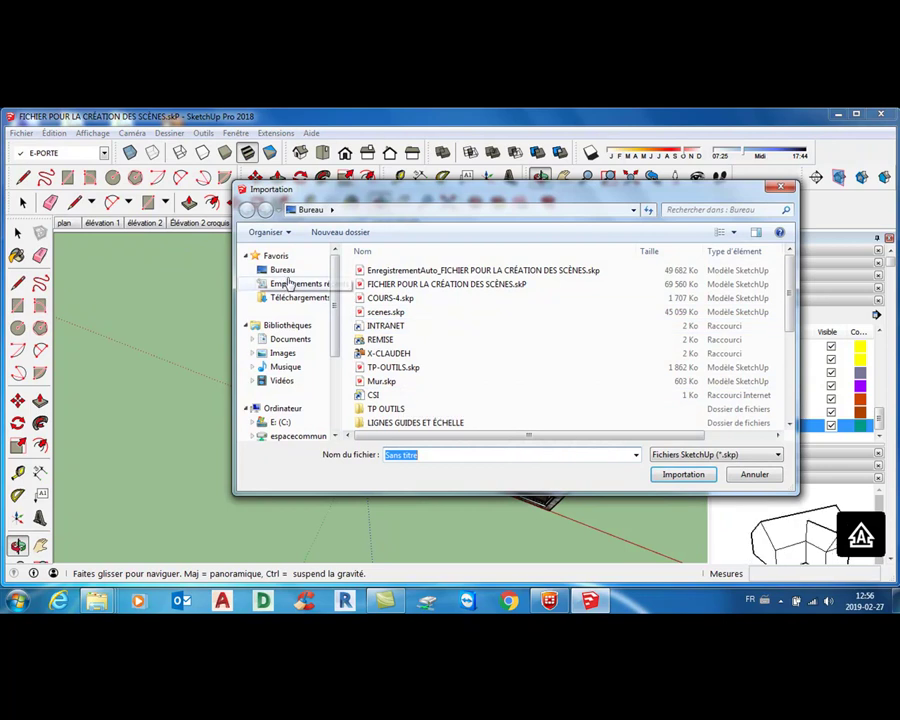
left_click(283, 272)
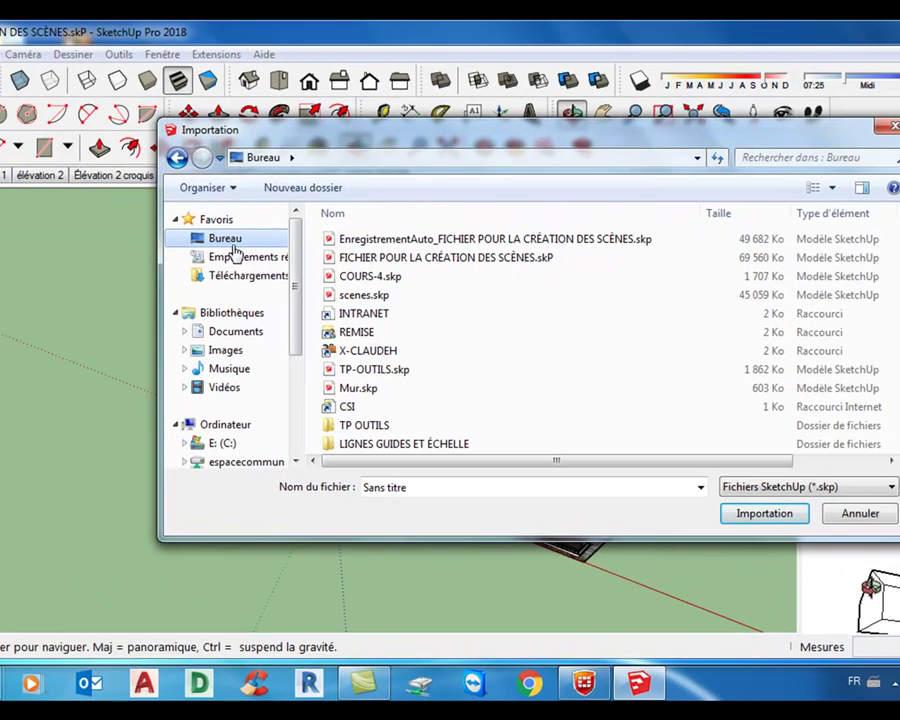
scroll(740, 235, "down", 4)
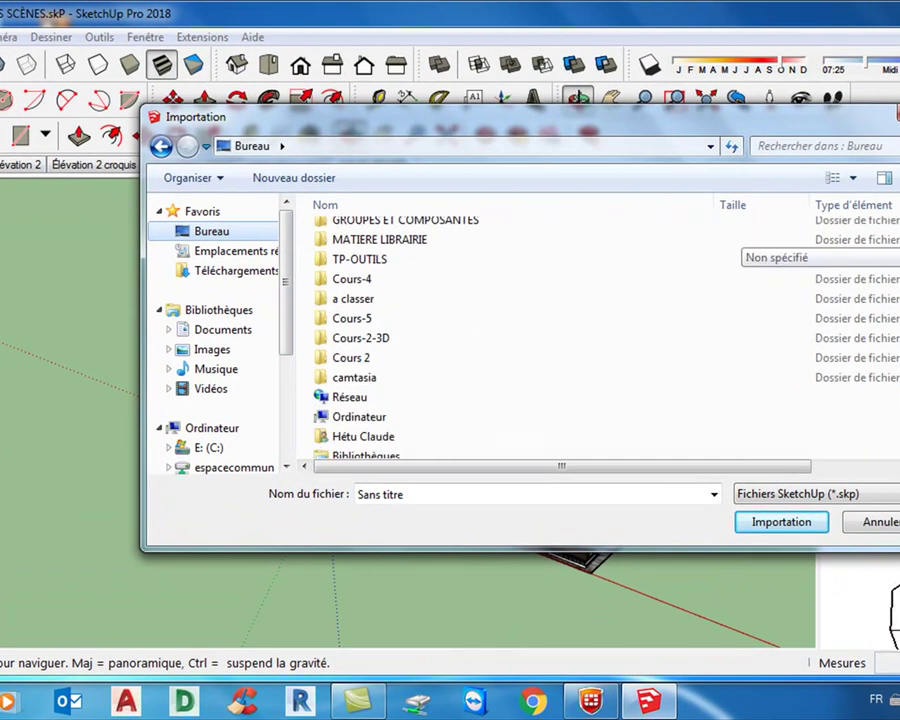
scroll(740, 235, "up", 5)
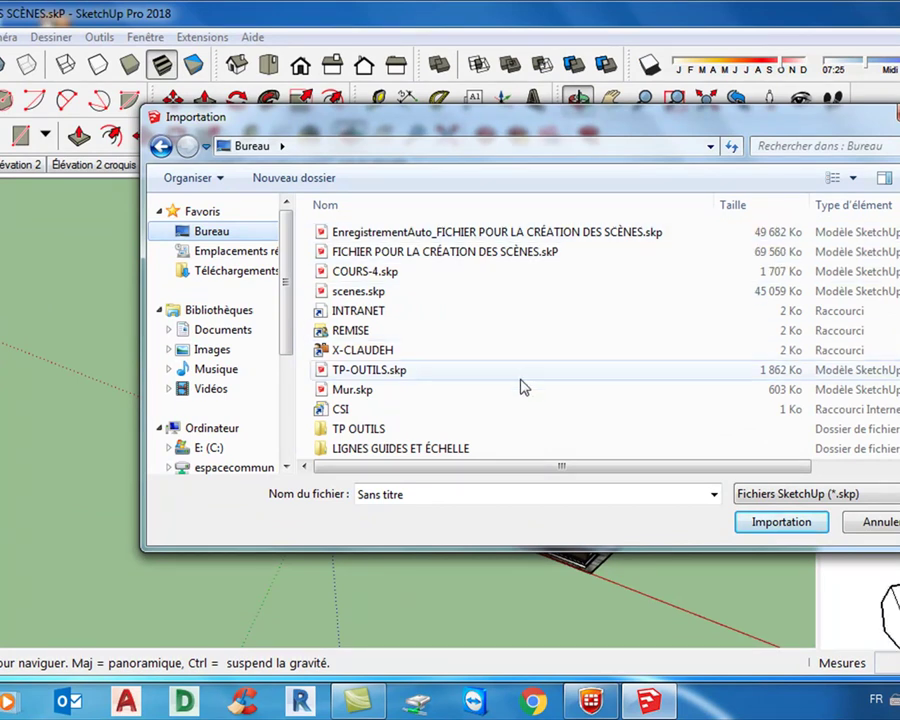
left_click(826, 490)
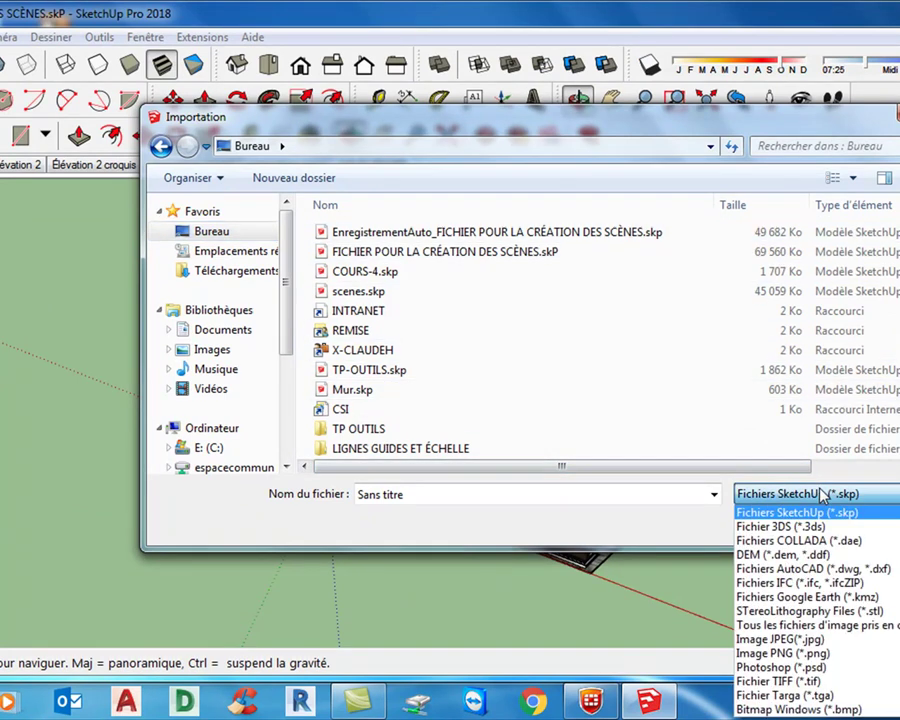
left_click(876, 568)
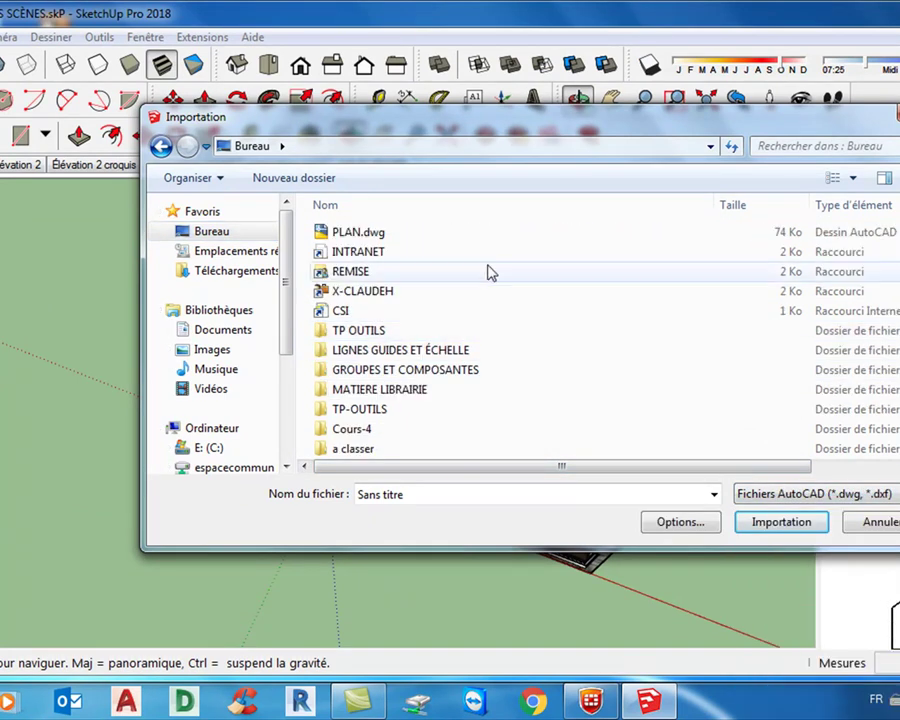
double_click(386, 233)
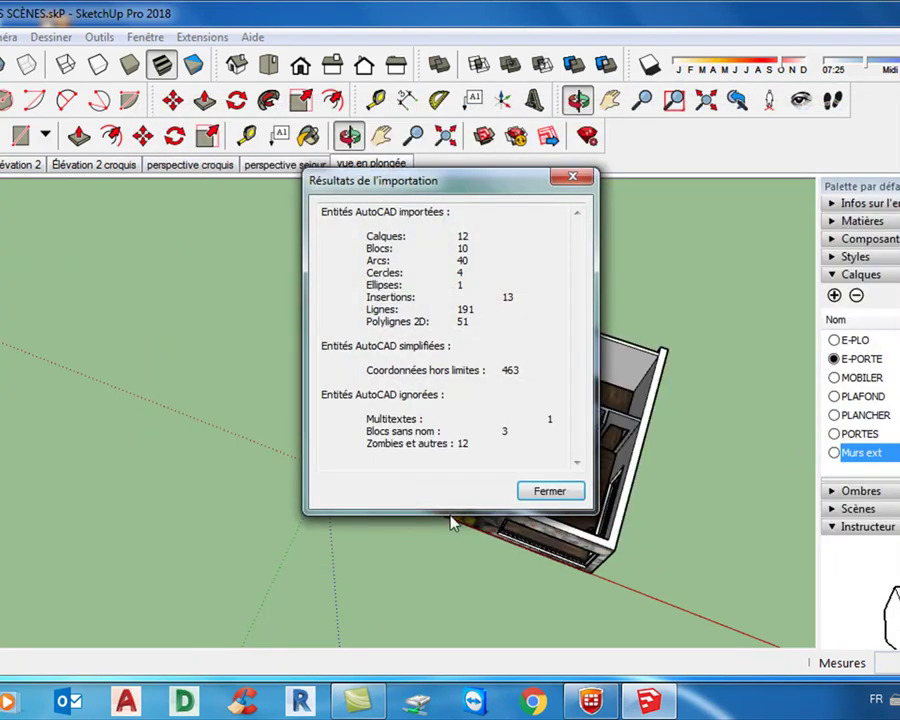
left_click(549, 491)
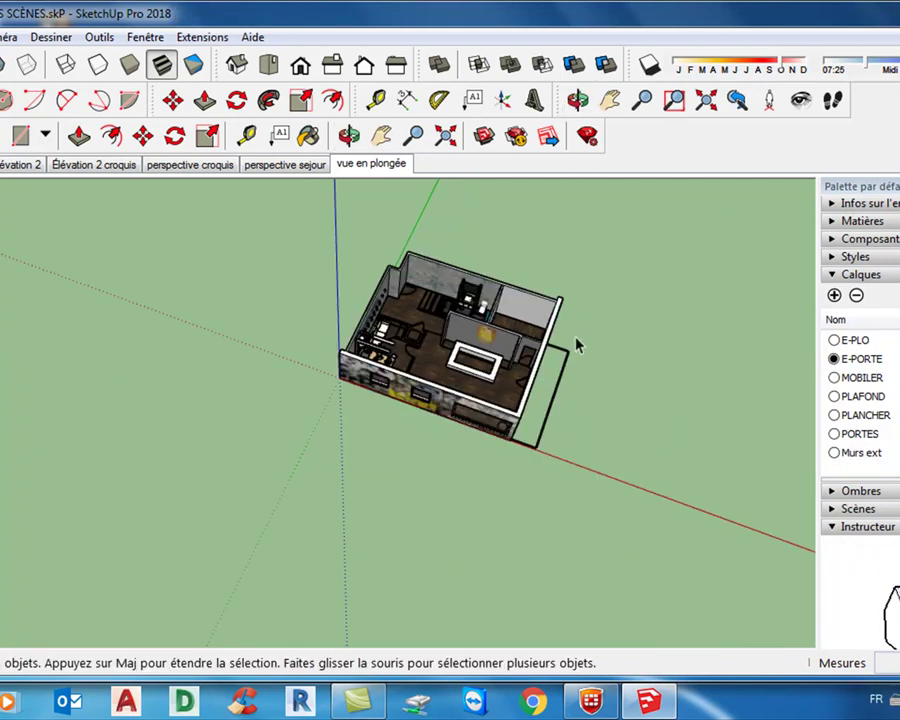
Step: Delete the linework of the imported floor plan from the model
scroll(575, 360, "up", 5)
scroll(585, 347, "up", 2)
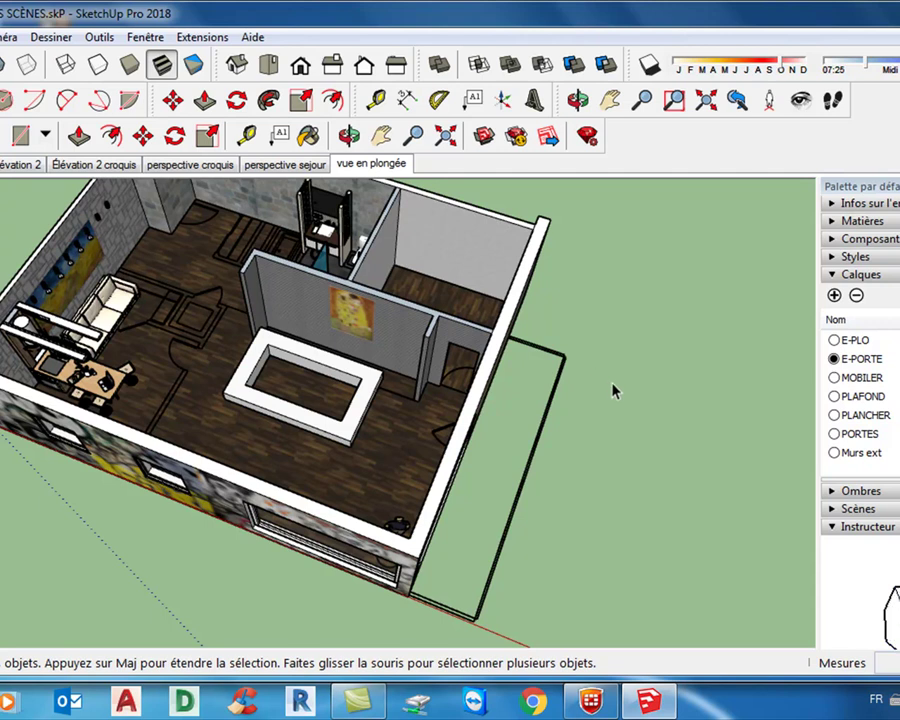
left_click(567, 363)
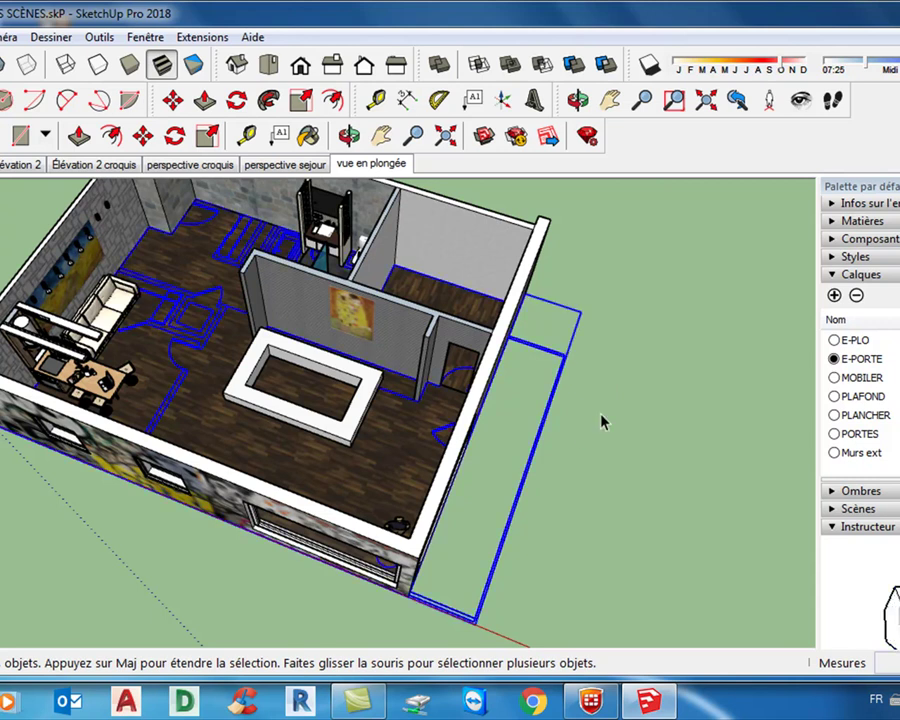
scroll(860, 400, "up", 6)
scroll(860, 400, "down", 2)
scroll(860, 400, "down", 2)
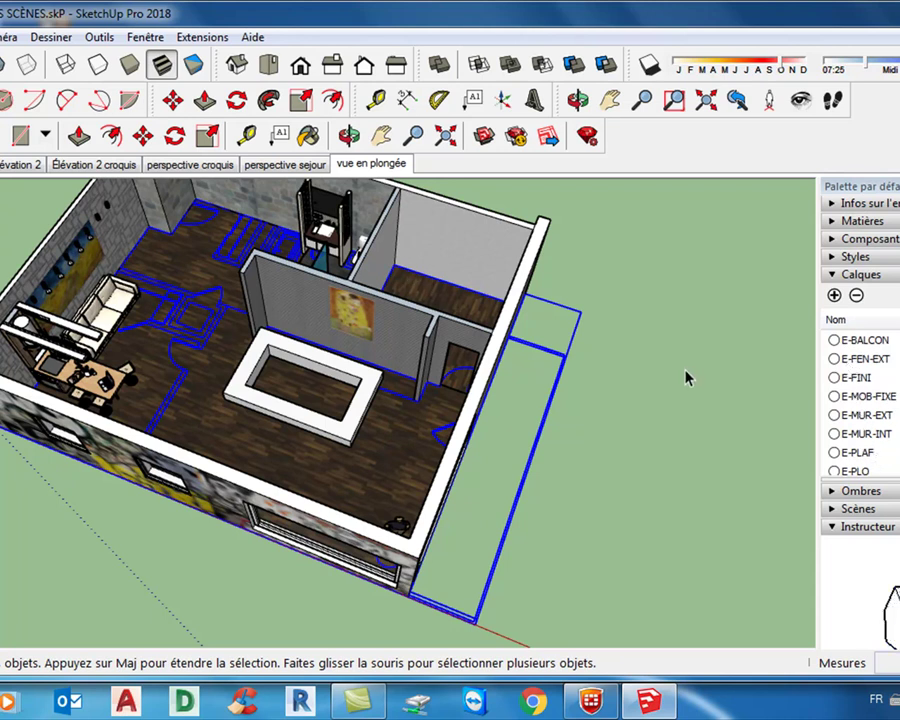
left_click(607, 374)
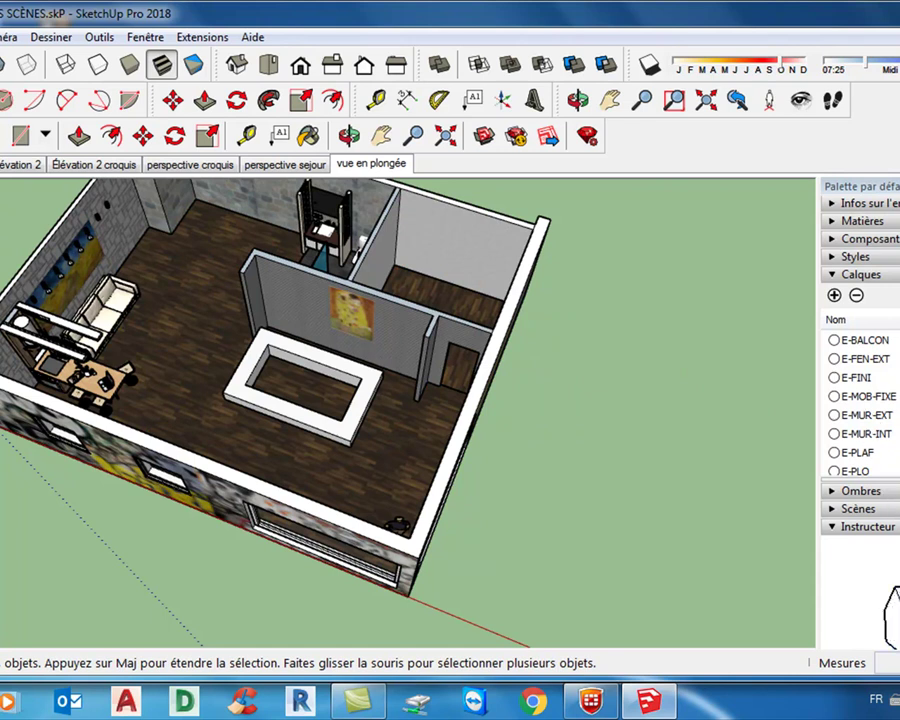
Step: Hide the layers Murs ext, PORTES, PLANCHER, PLAFOND and MOBILER
scroll(860, 400, "down", 3)
scroll(596, 377, "down", 4)
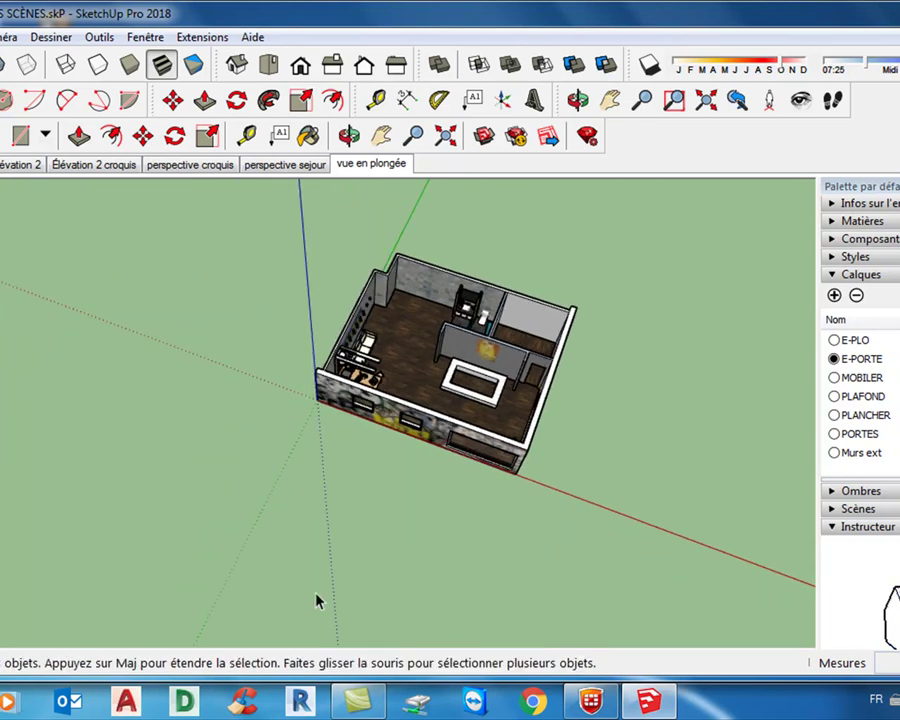
left_click(862, 452)
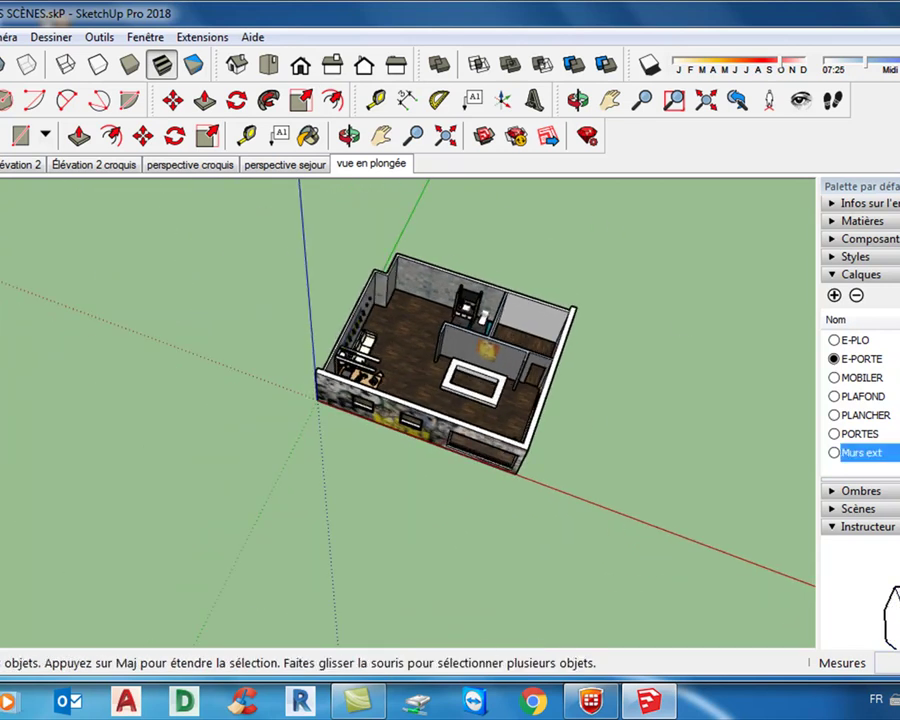
left_click(895, 452)
left_click(860, 433)
left_click(895, 433)
left_click(865, 414)
left_click(895, 414)
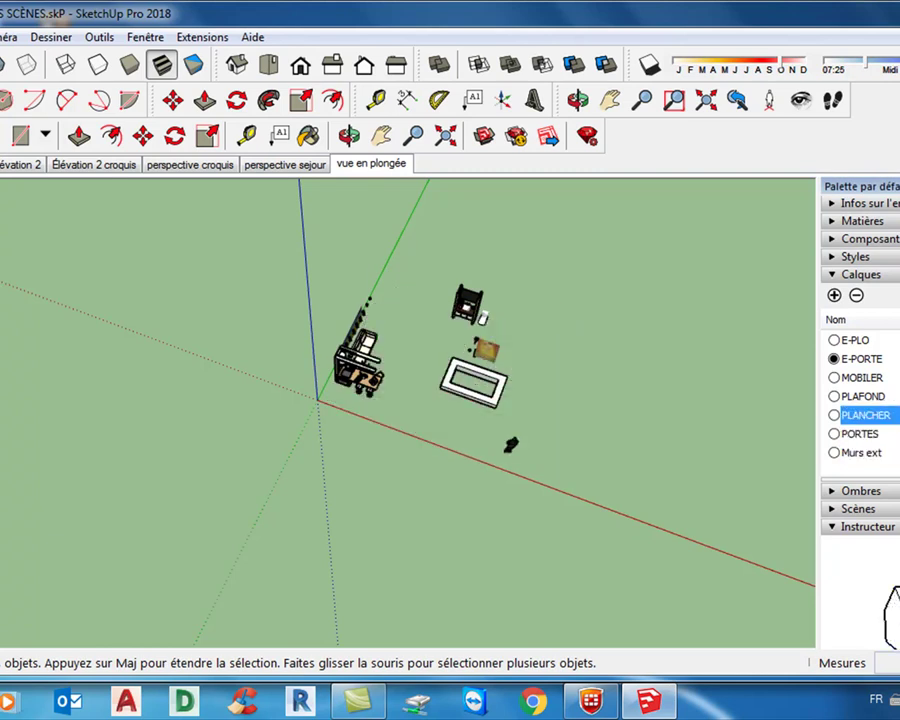
left_click(862, 396)
left_click(895, 396)
left_click(862, 377)
left_click(895, 377)
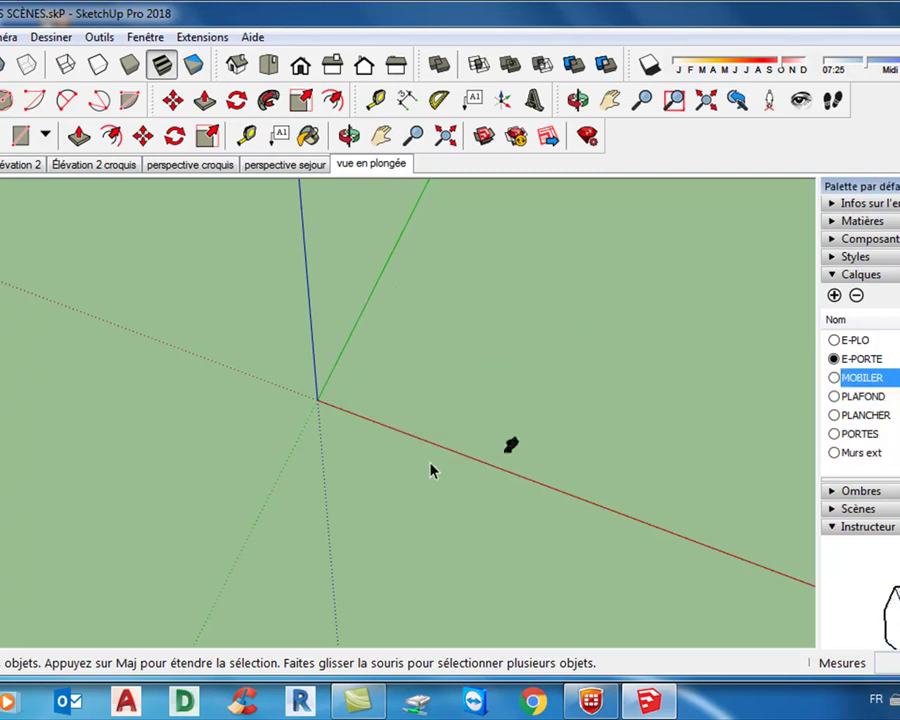
Step: Select the object left in view, and delete all layers from RK-FSPOT through E-PLO together with their contents
left_click(510, 446)
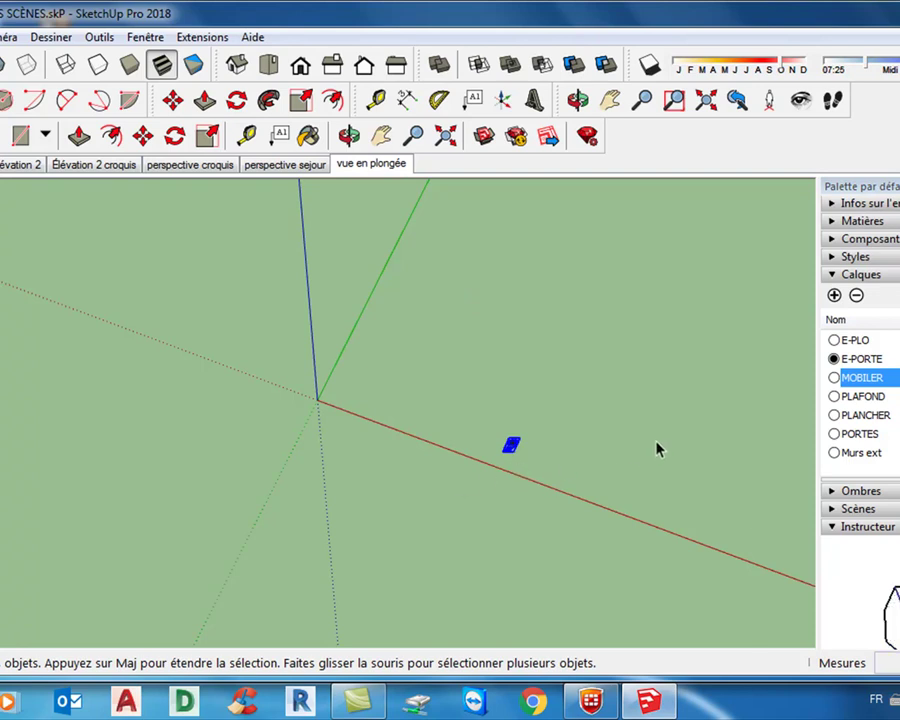
scroll(862, 405, "up", 3)
scroll(860, 405, "up", 3)
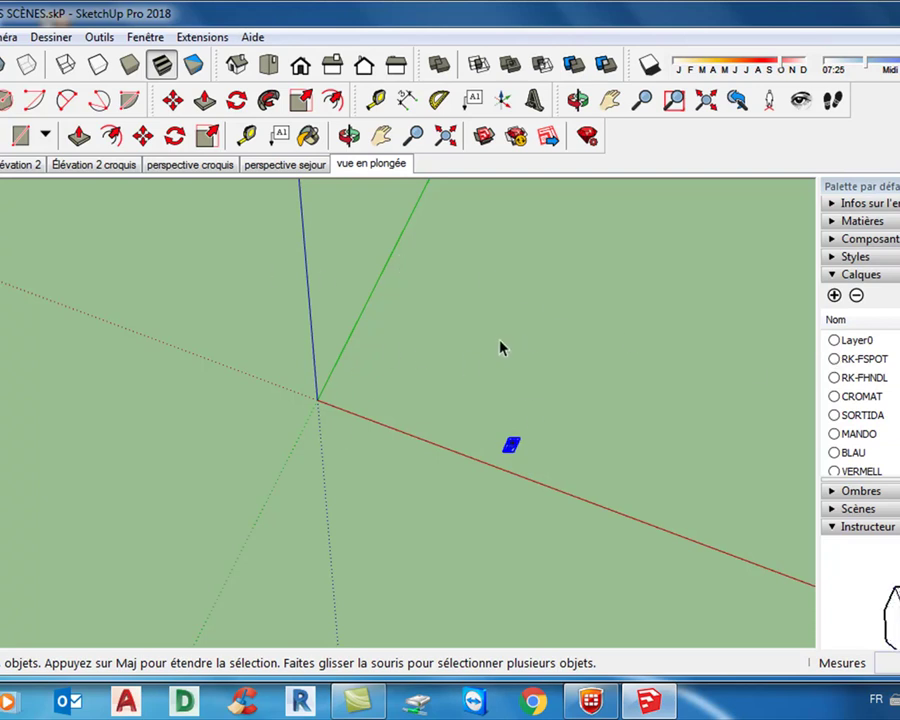
left_click(866, 359)
scroll(866, 405, "down", 1)
scroll(866, 405, "up", 1)
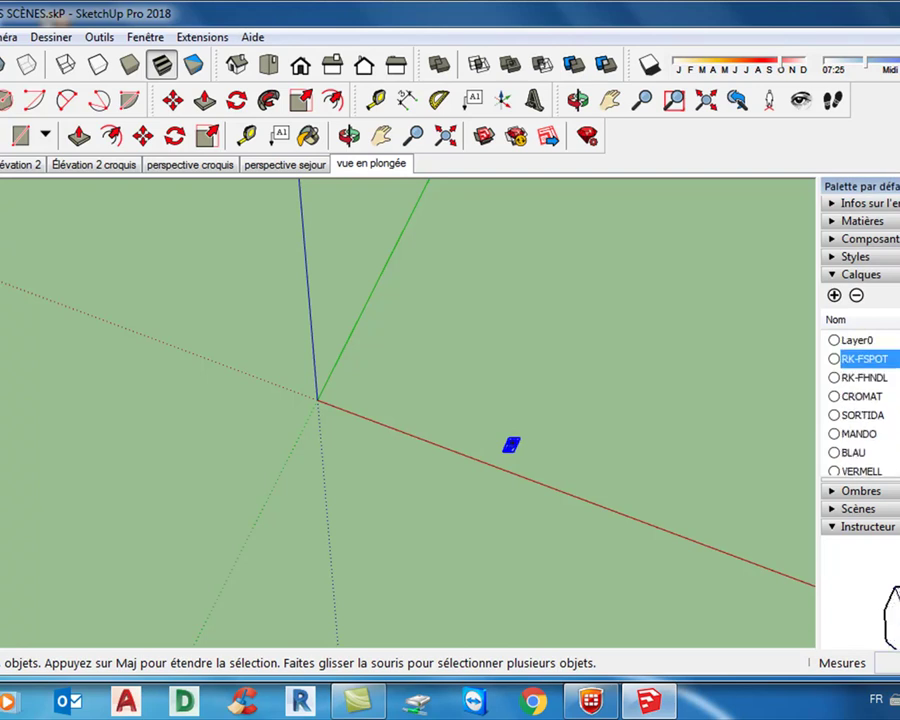
scroll(860, 405, "down", 5)
scroll(860, 420, "down", 1)
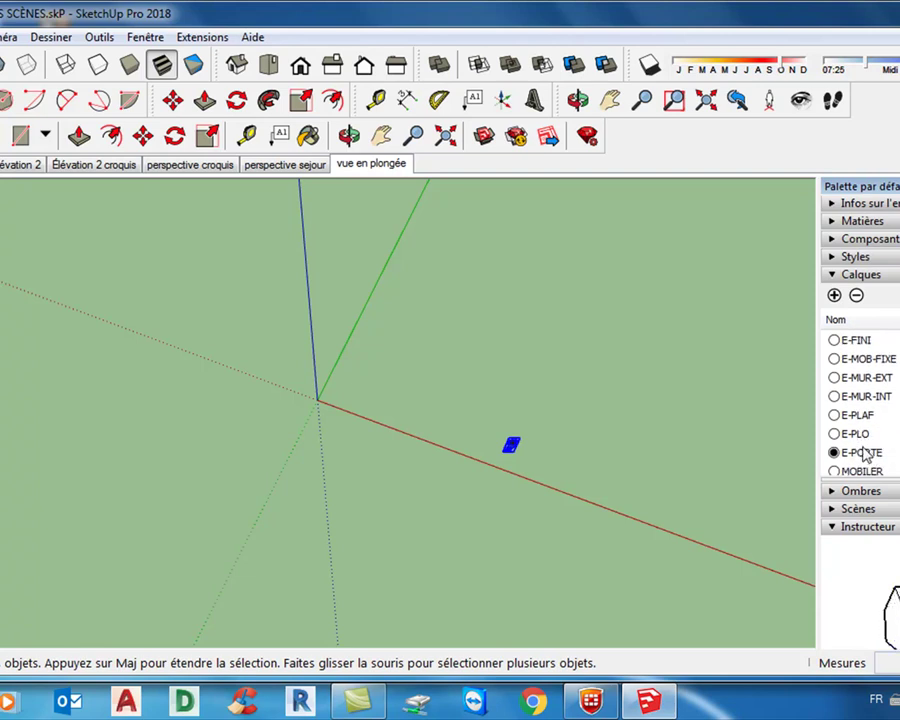
left_click(861, 435, "shift")
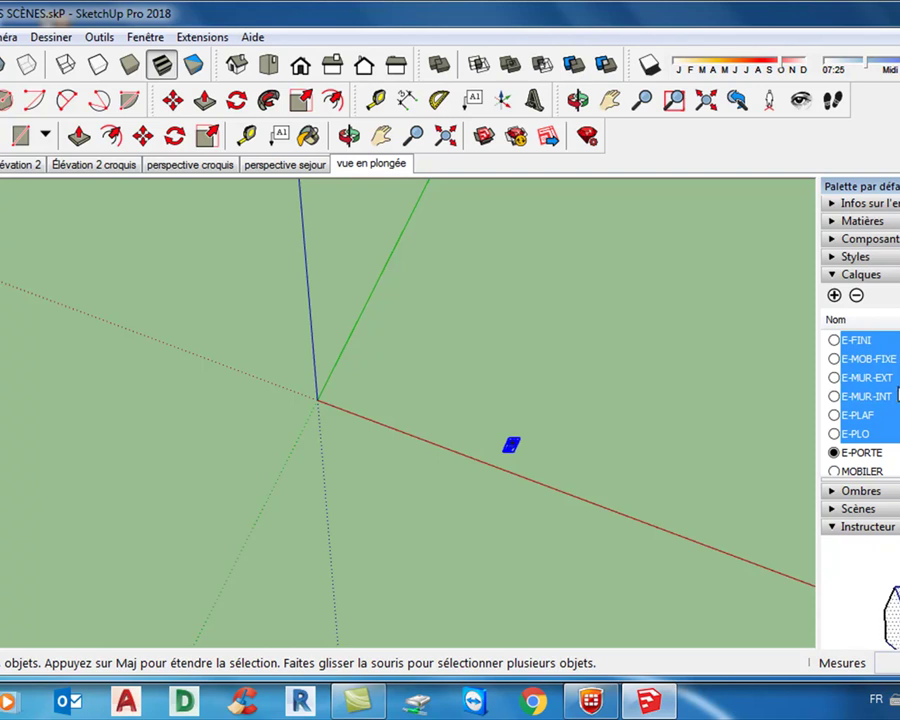
left_click(856, 296)
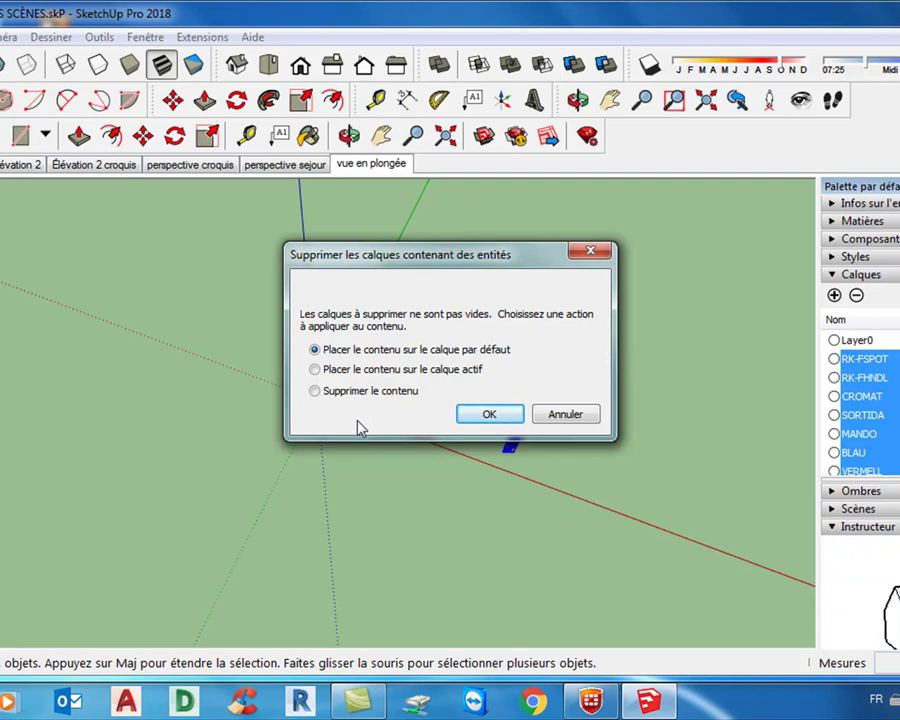
left_click(378, 393)
left_click(490, 414)
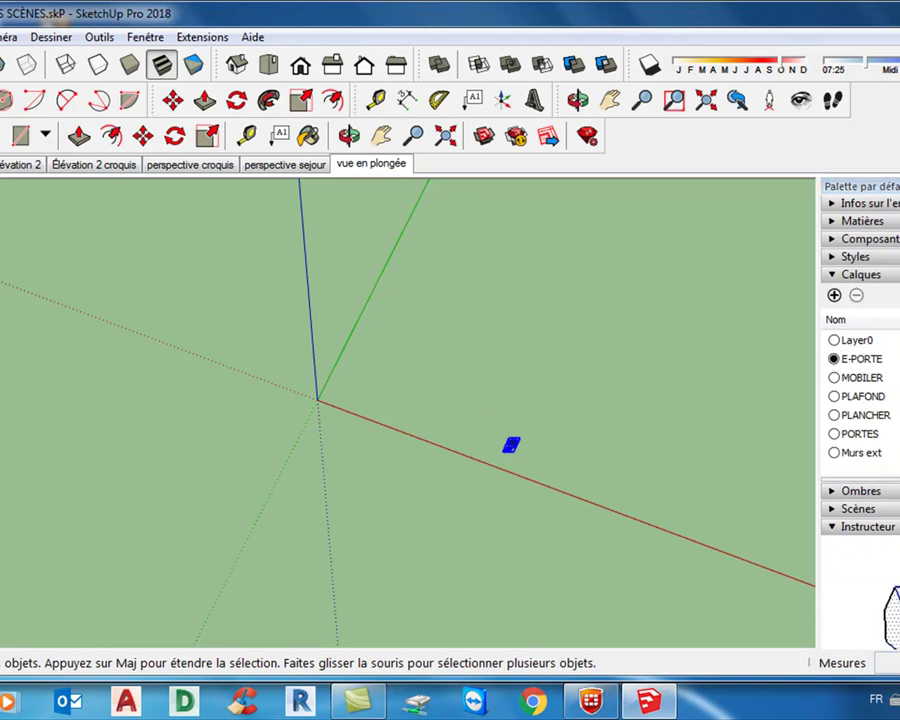
Step: Make Layer0 the active layer and delete the E-PORTE layer together with its contents
left_click(836, 342)
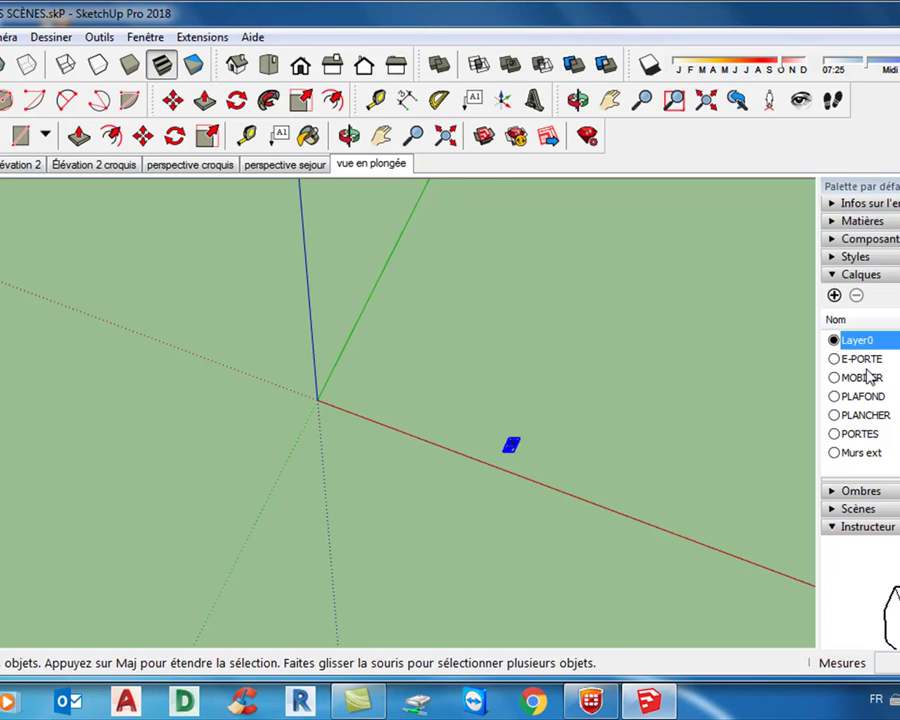
left_click(860, 360)
left_click(856, 298)
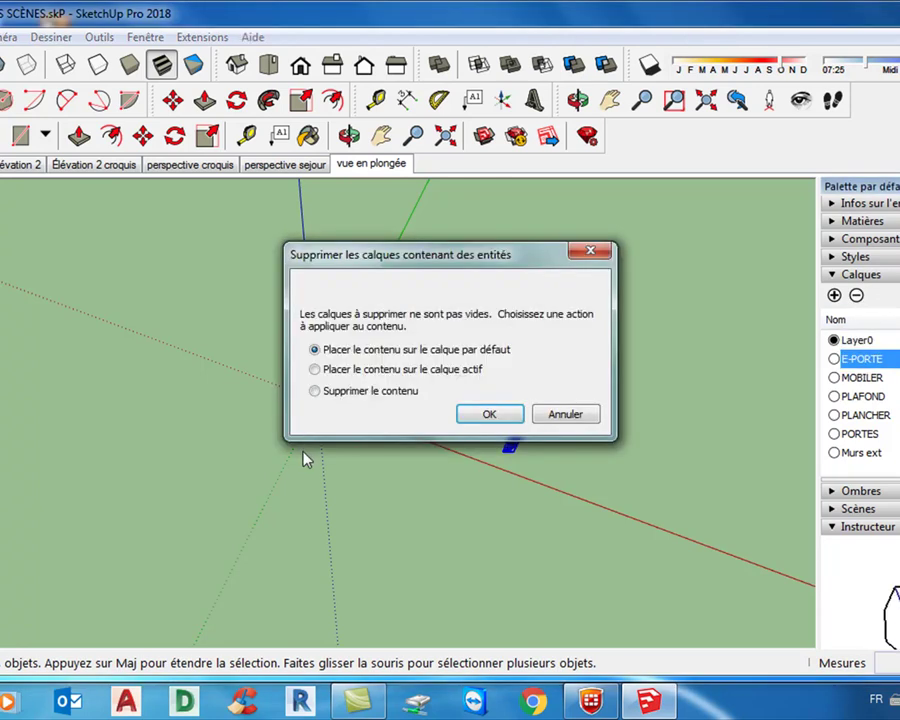
left_click(372, 393)
left_click(489, 414)
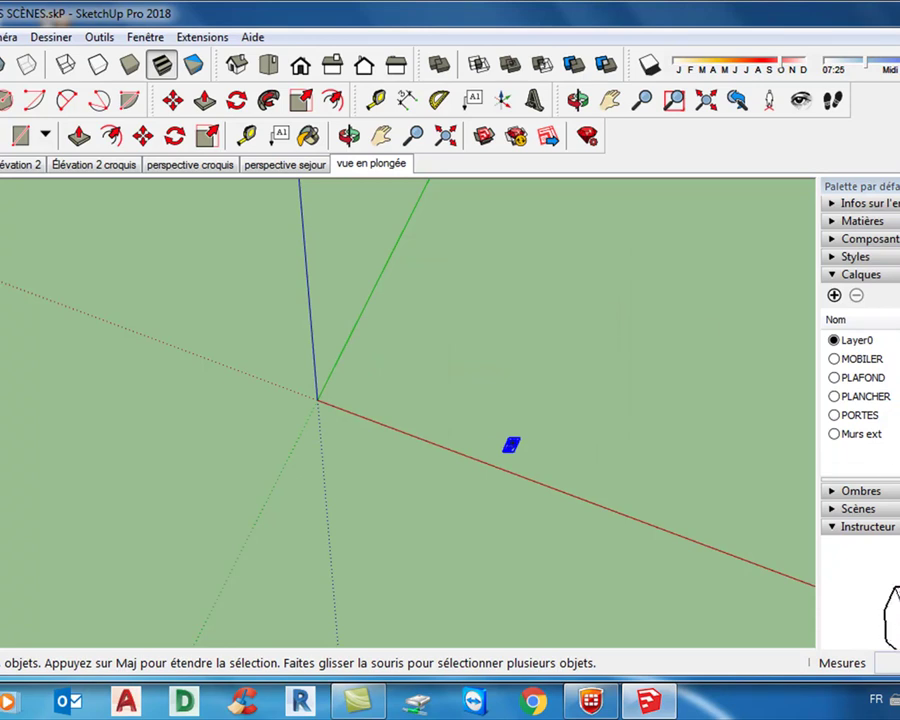
Step: Make the layers MOBILER, PLAFOND, PLANCHER, PORTES and Murs ext visible again
left_click(893, 359)
left_click(893, 377)
left_click(893, 396)
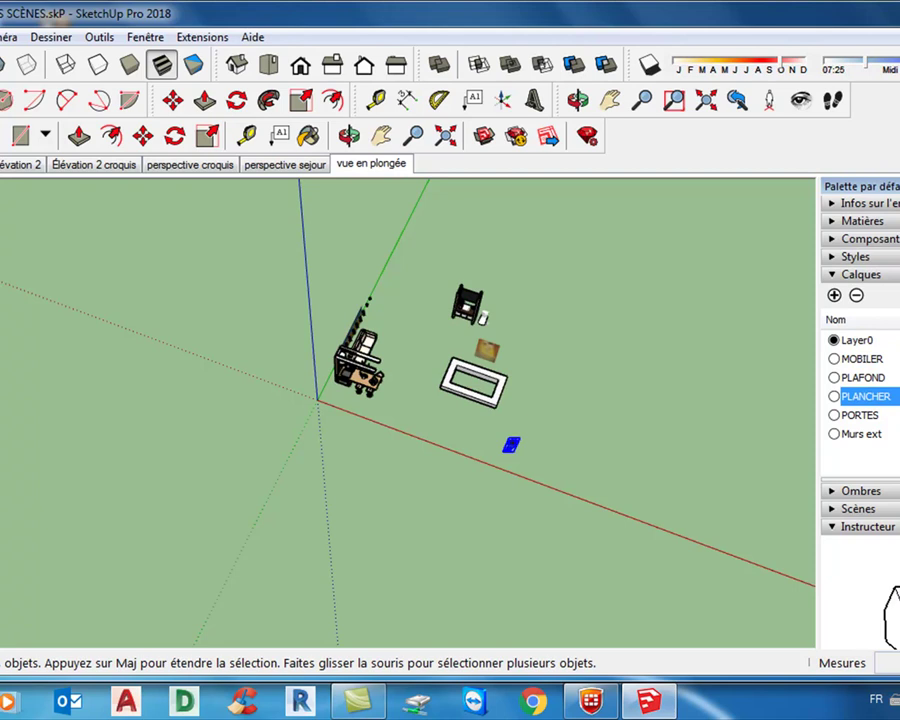
left_click(893, 415)
left_click(893, 434)
left_click(893, 396)
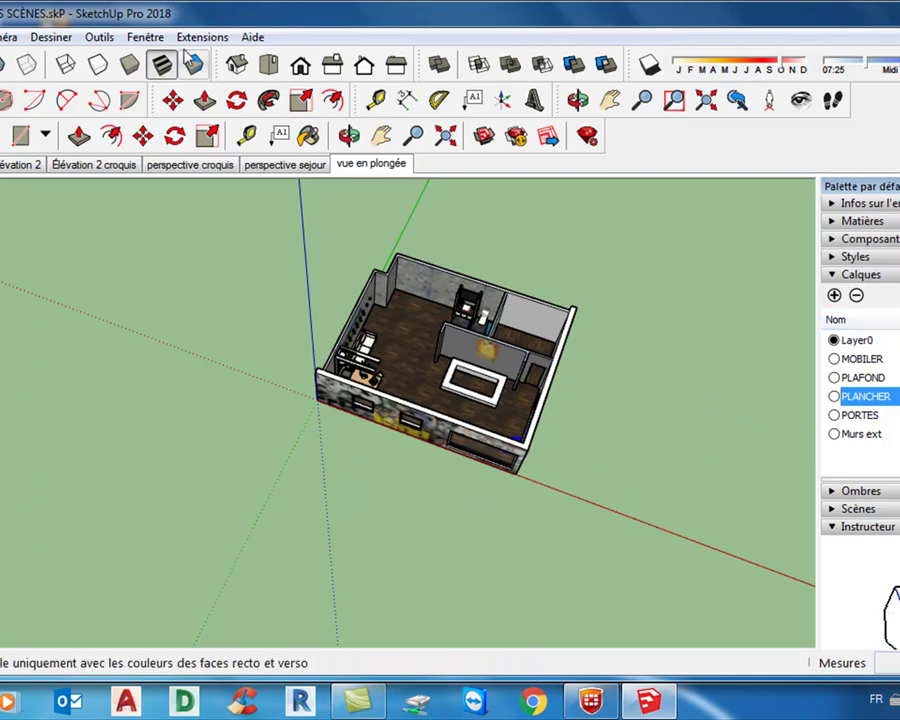
Step: Purge the unused elements through the statistics in the model info
left_click(142, 37)
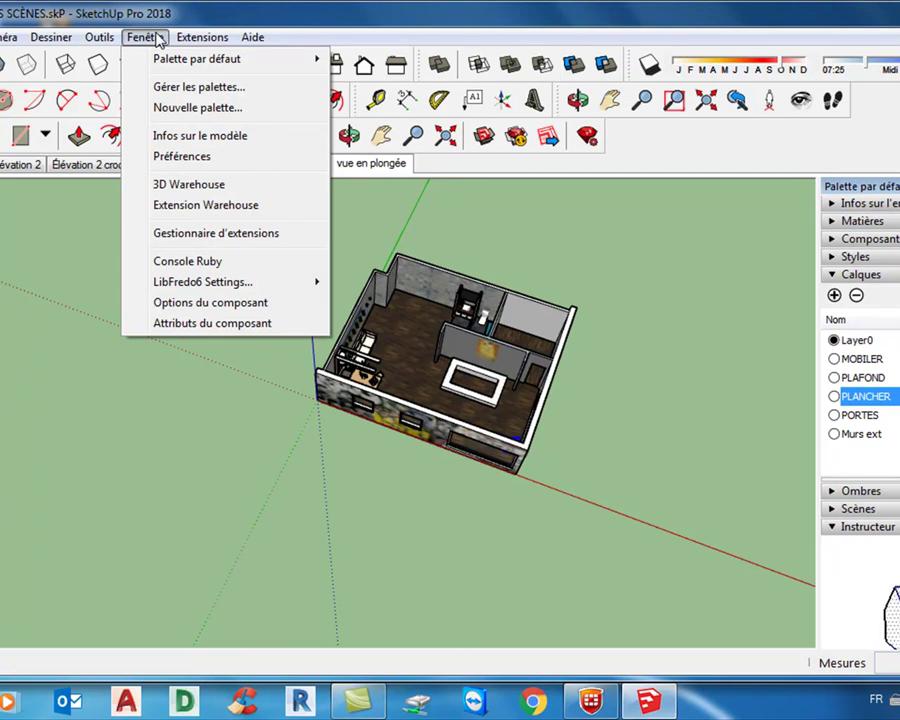
left_click(213, 136)
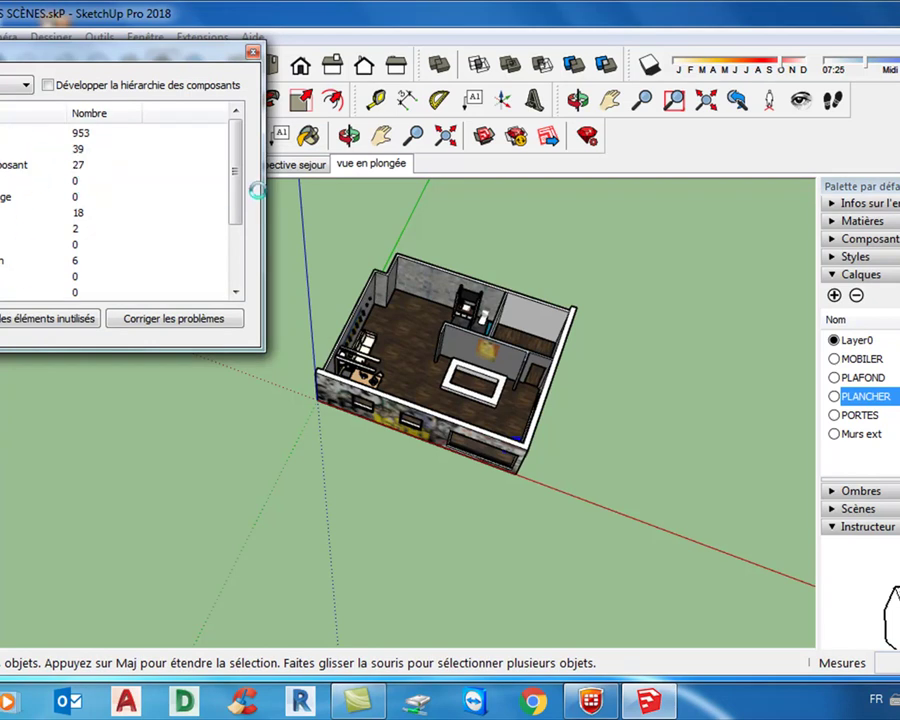
left_click_drag(233, 194, 249, 147)
left_click(38, 320)
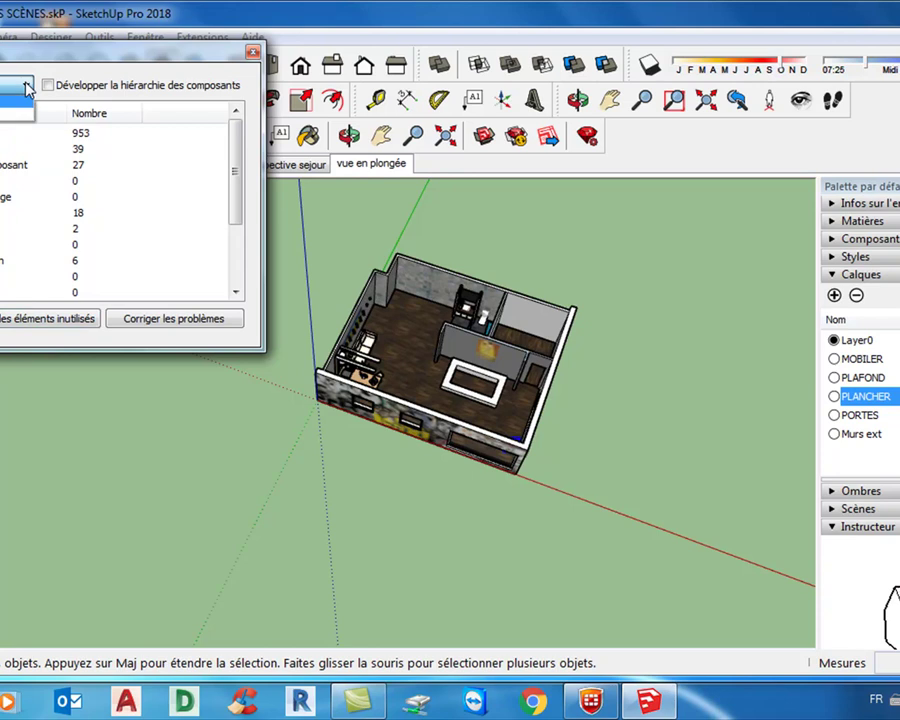
Step: Switch the model statistics to the component list and purge the unused elements there
left_click(22, 84)
left_click(15, 113)
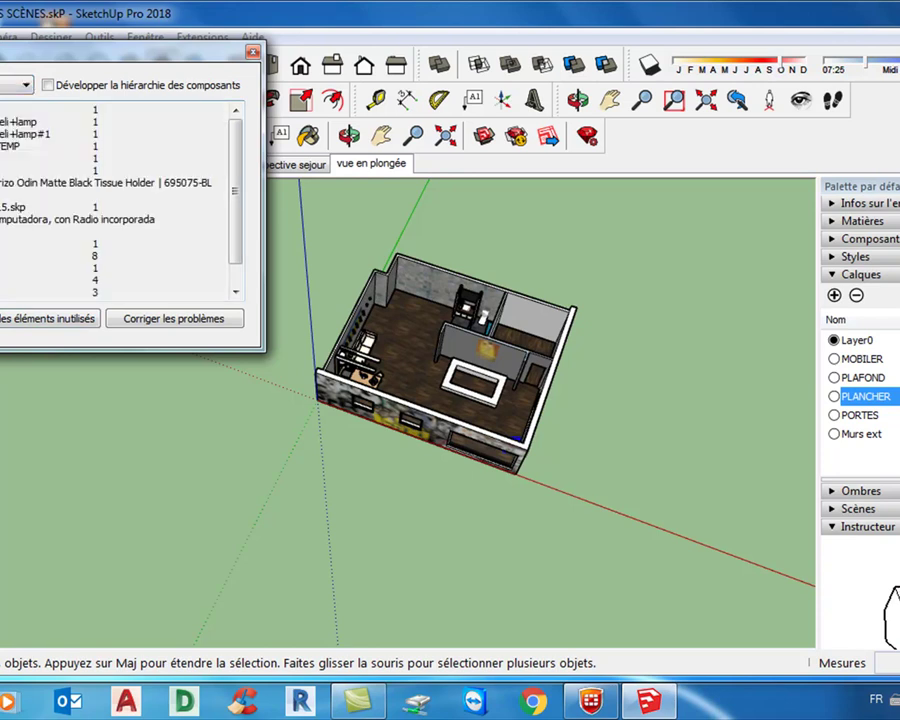
left_click(58, 318)
left_click(58, 320)
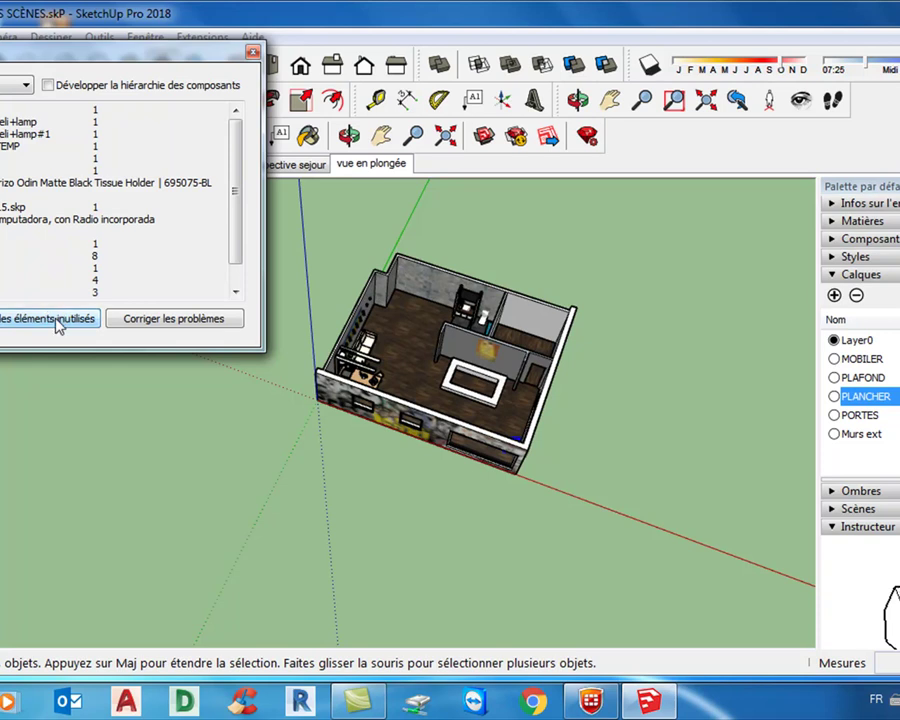
scroll(238, 160, "down", 1)
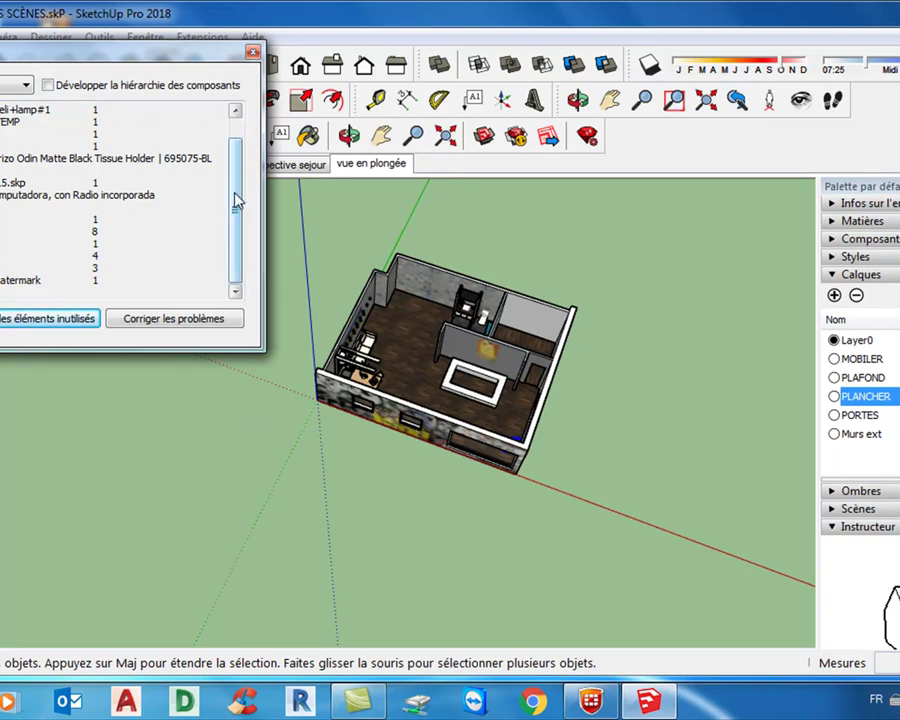
Step: Close the model info and save the cleaned model under its existing file name
scroll(233, 197, "up", 1)
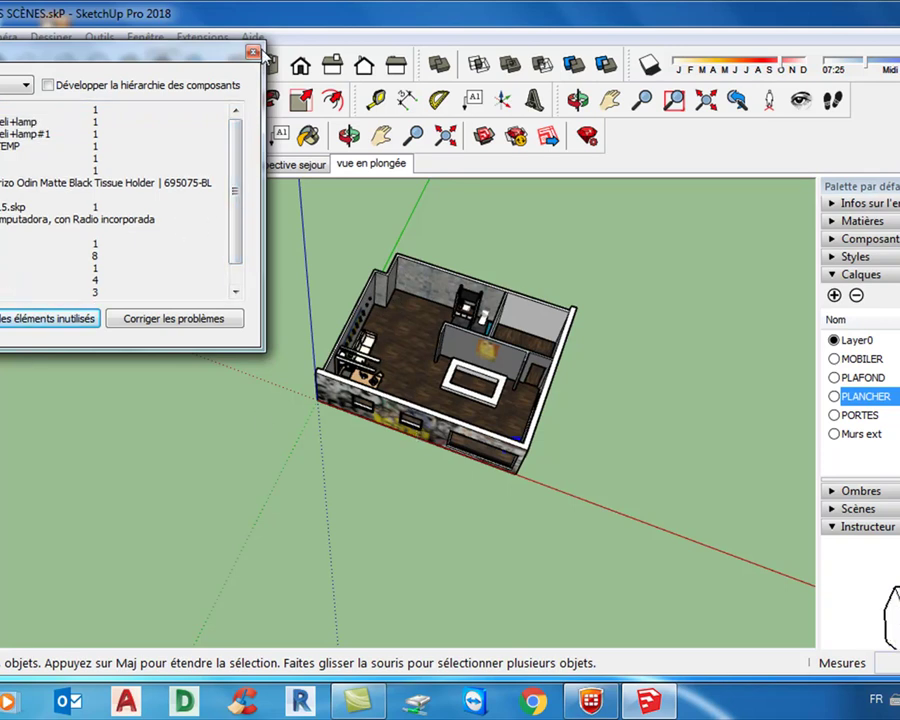
left_click(253, 52)
key("alt+f")
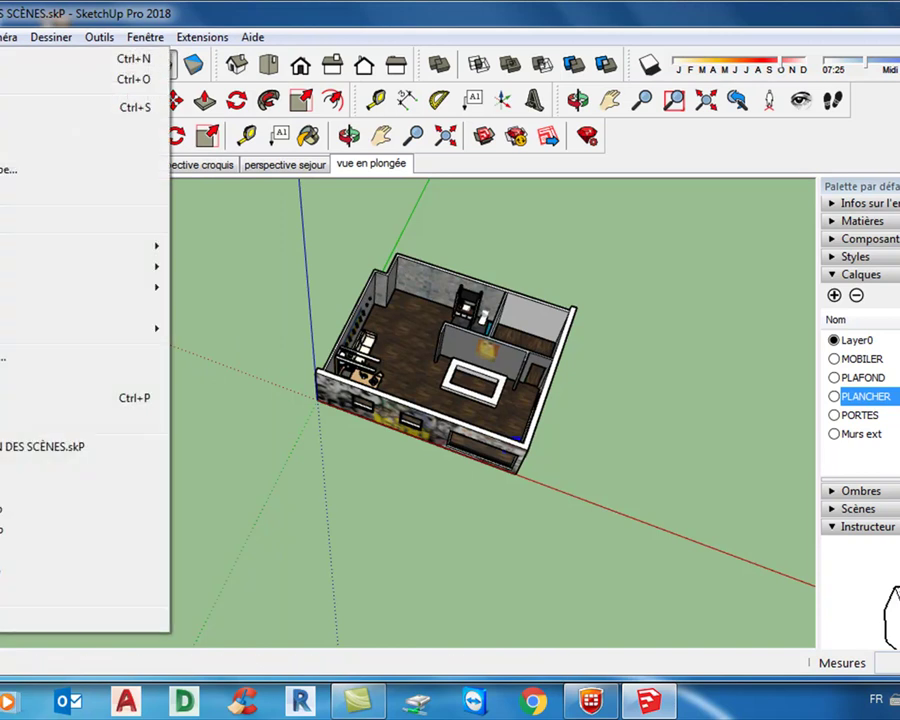
key("ctrl+s")
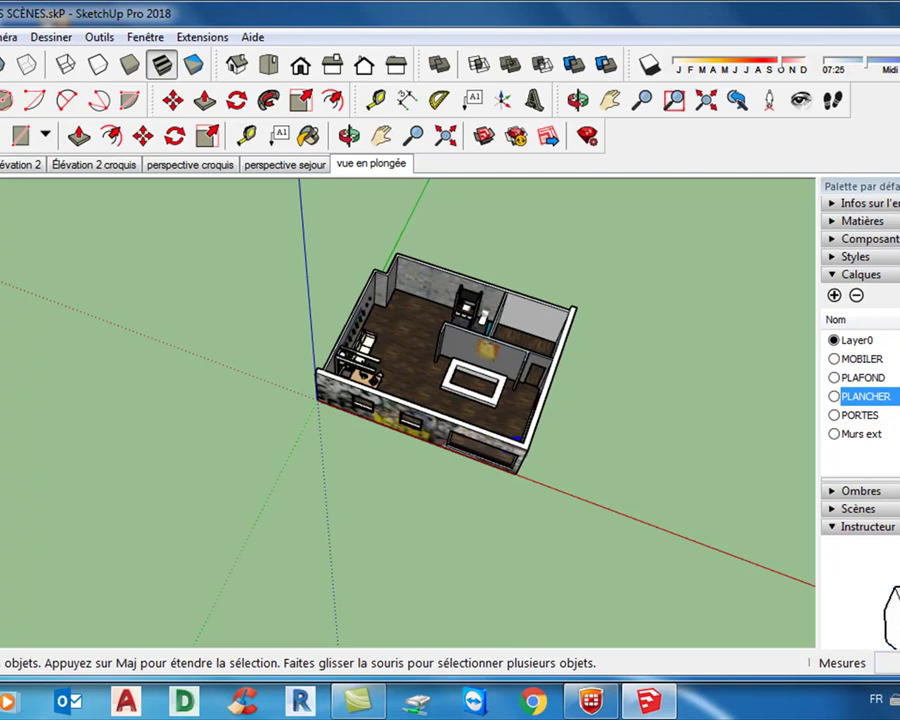
Step: Switch to the Windows desktop and check the file size of FICHIER POUR LA CRÉATION DES SCÈNES.skP in its properties
key("super+d")
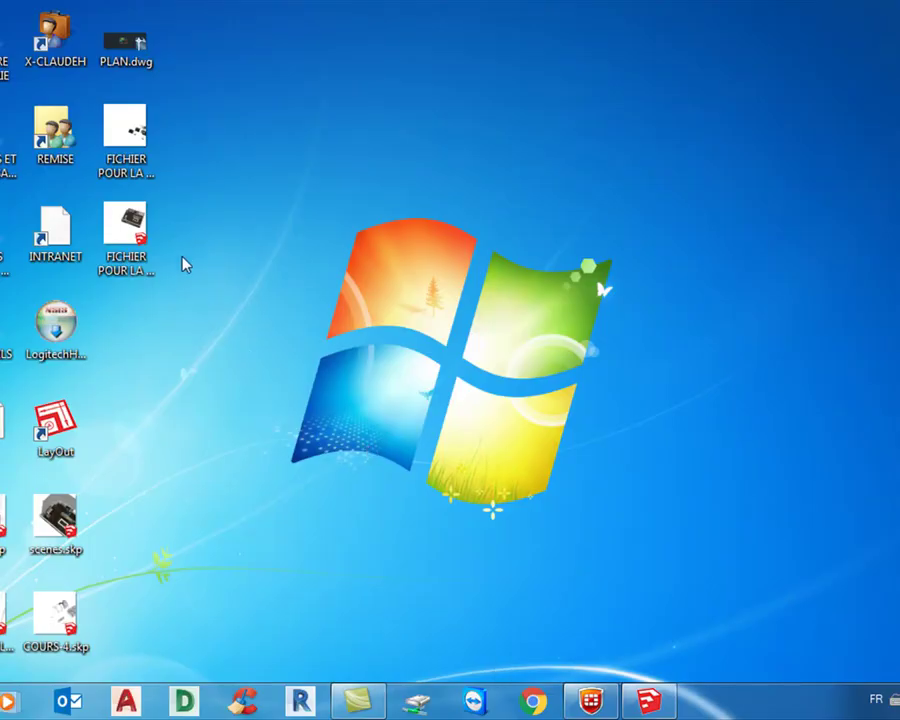
right_click(143, 232)
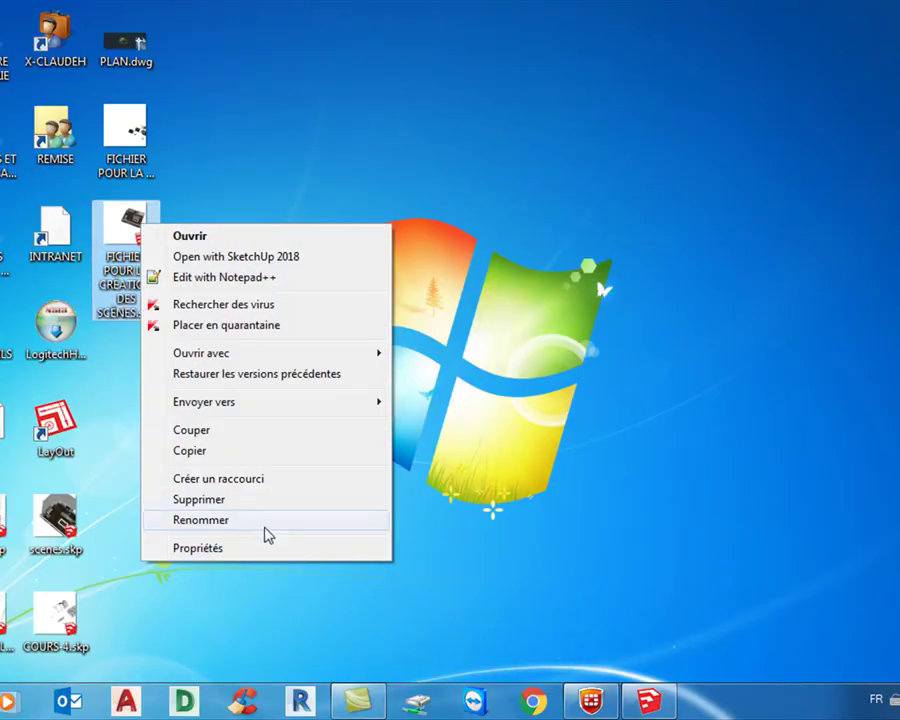
left_click(213, 550)
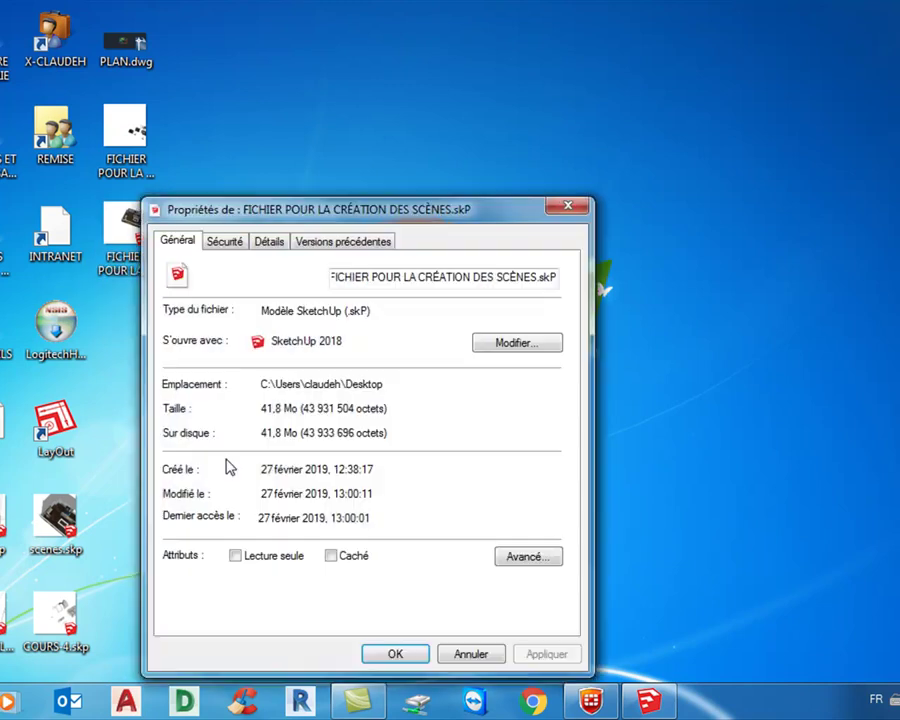
left_click(568, 206)
Step: Check the file size of the backup FICHIER POUR LA CRÉATION DES SCÈNES.skb in its properties, and return to SketchUp
right_click(127, 132)
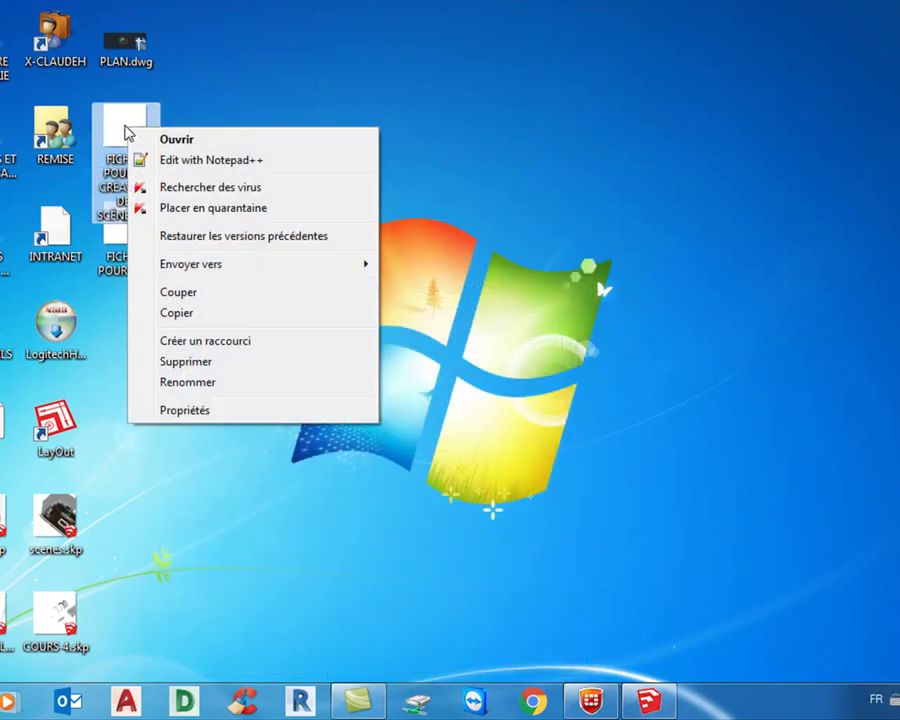
left_click(209, 413)
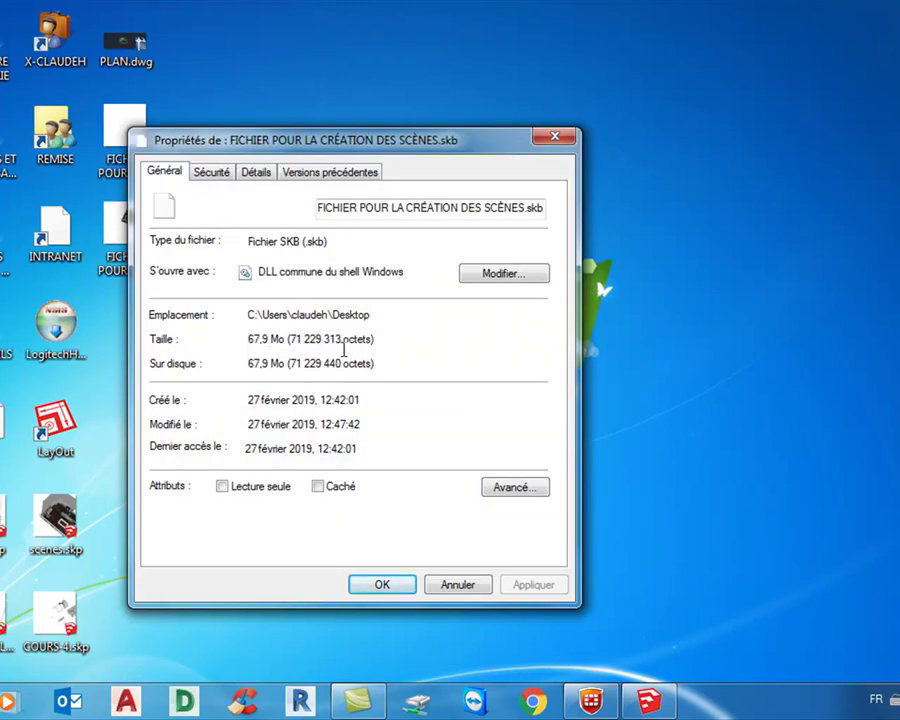
left_click(554, 139)
left_click(651, 703)
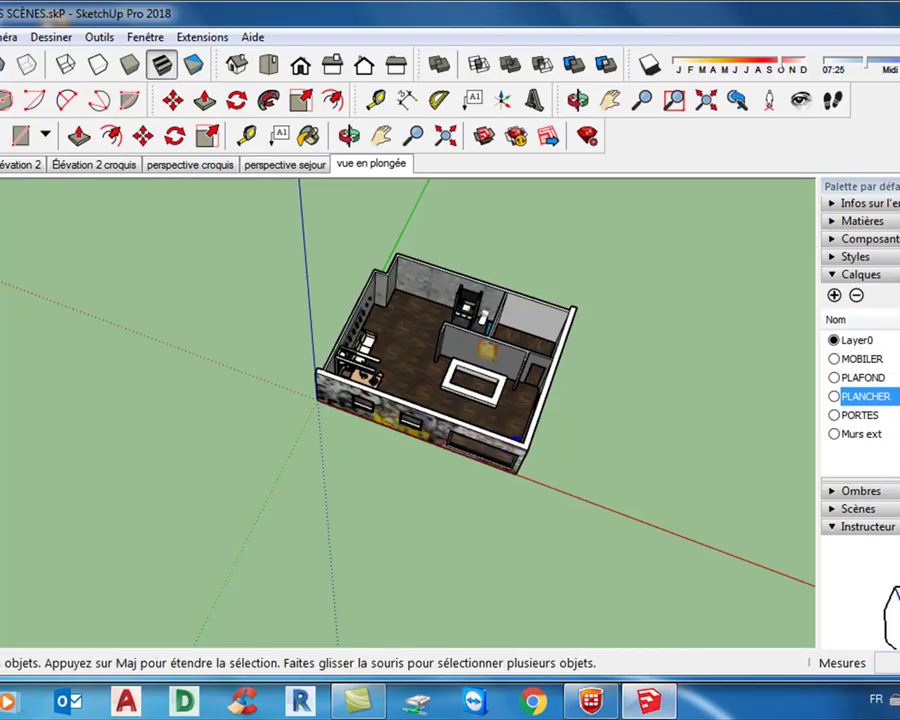